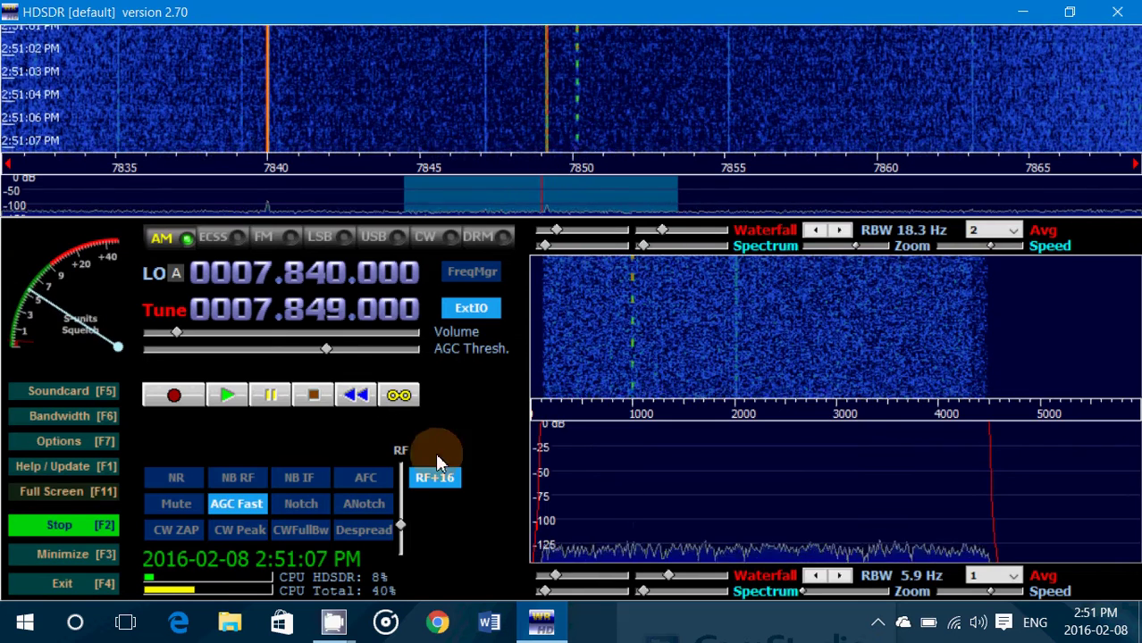
- Drag the RF gain slider up until it reads RF+21 while tuned to 7.849 MHz
{"action": "left_click_drag", "start_coordinate": [402, 526], "coordinate": [401, 515]}
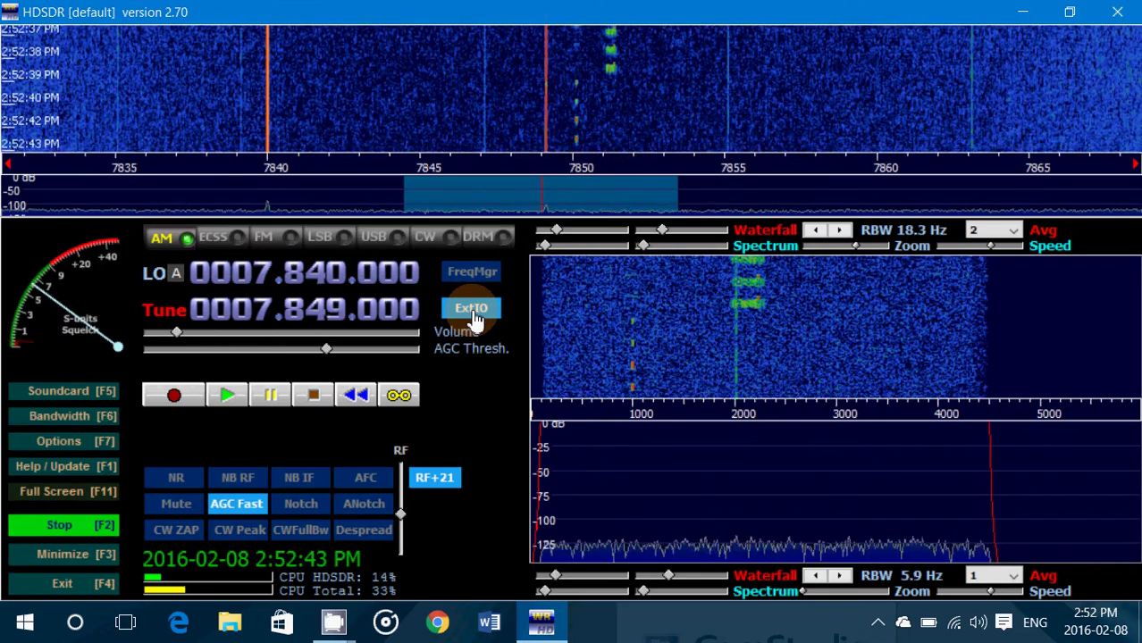
- Open RTL Settings via ExtIO, move it aside, and raise the ppm correction one step from 0
{"action": "left_click", "coordinate": [475, 320]}
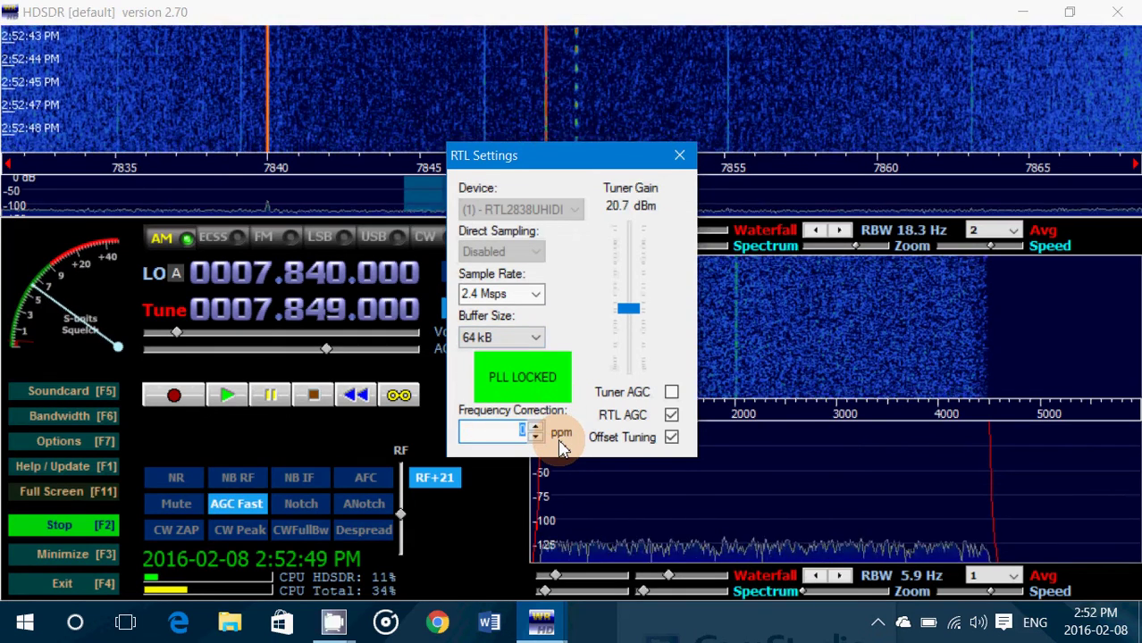
{"action": "left_click_drag", "start_coordinate": [557, 158], "coordinate": [774, 260]}
{"action": "left_click", "coordinate": [754, 533]}
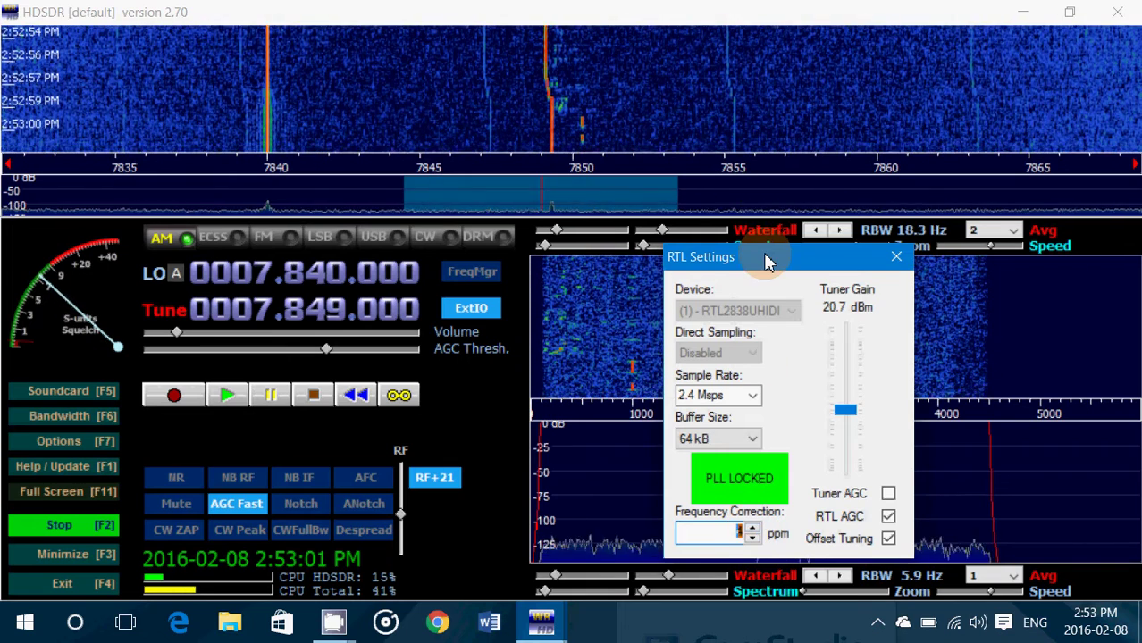
{"action": "left_click_drag", "start_coordinate": [757, 257], "coordinate": [742, 362]}
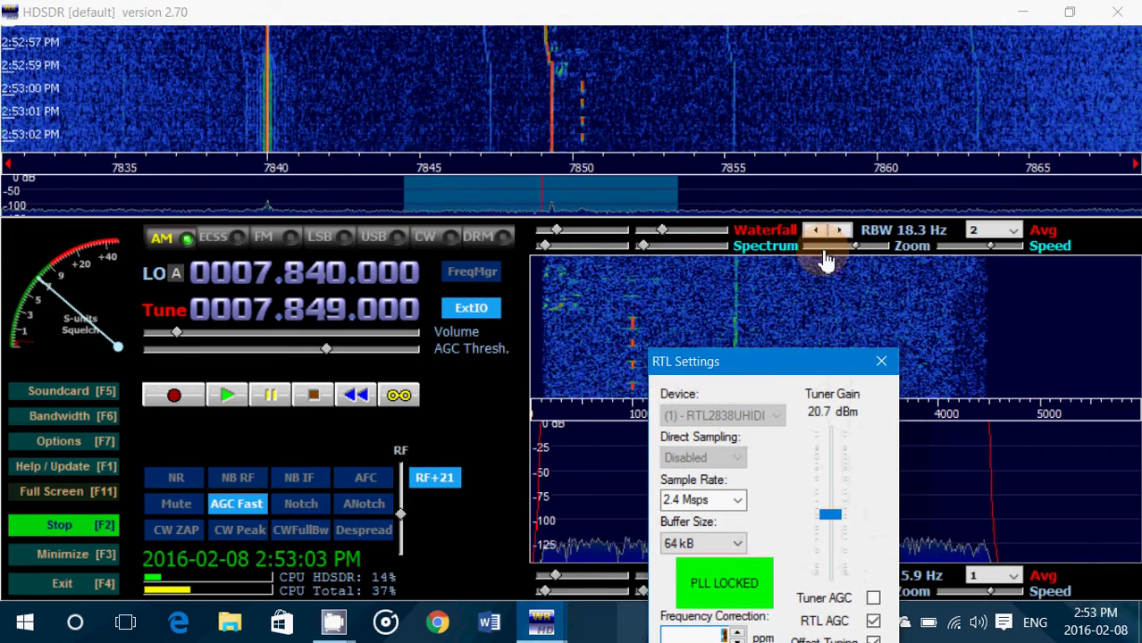
- Zoom the upper waterfall to about 7838–7860 kHz and retune to 7.849.500 MHz
{"action": "left_click", "coordinate": [818, 246]}
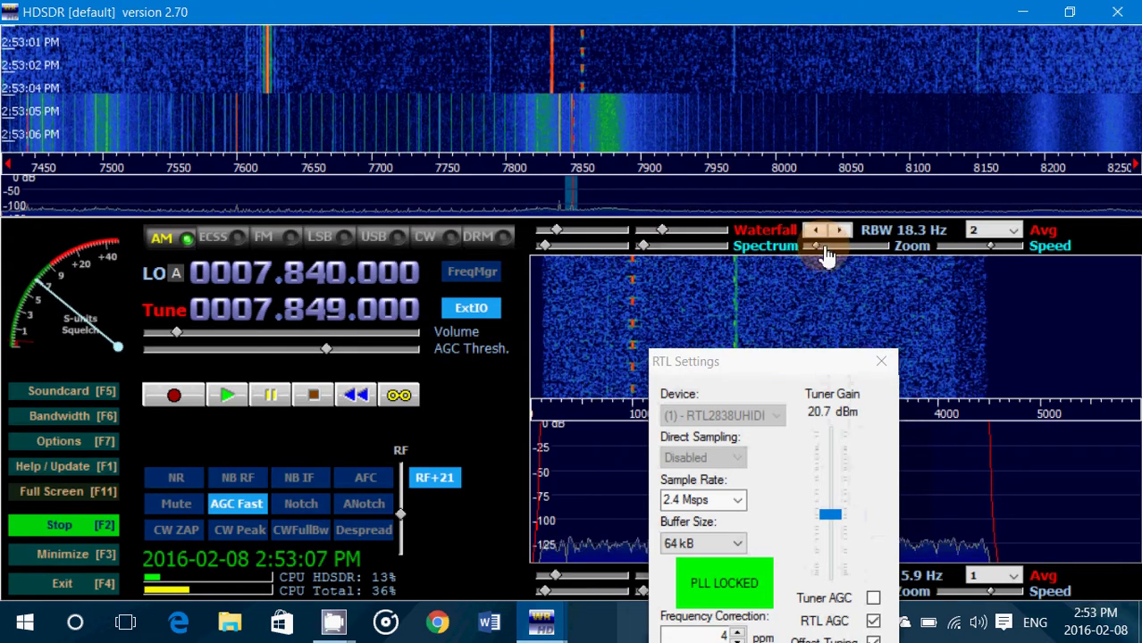
{"action": "left_click", "coordinate": [864, 251]}
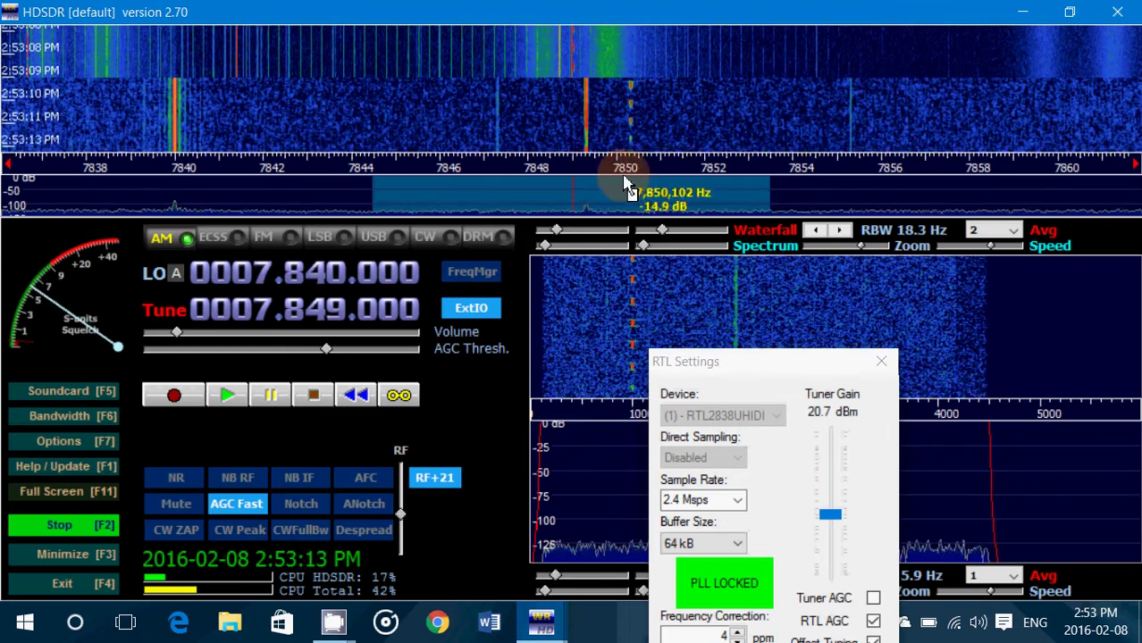
{"action": "left_click", "coordinate": [586, 139]}
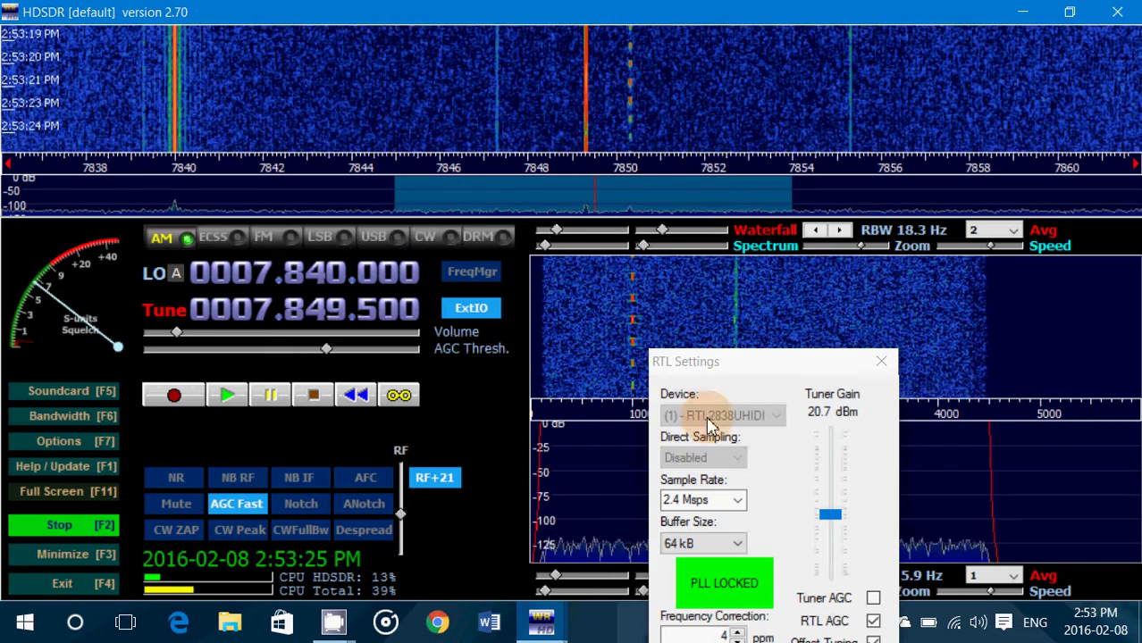
- Step the frequency correction up to 15 ppm and retune to the carrier at 7.850.000 MHz
{"action": "left_click_drag", "start_coordinate": [776, 340], "coordinate": [779, 339]}
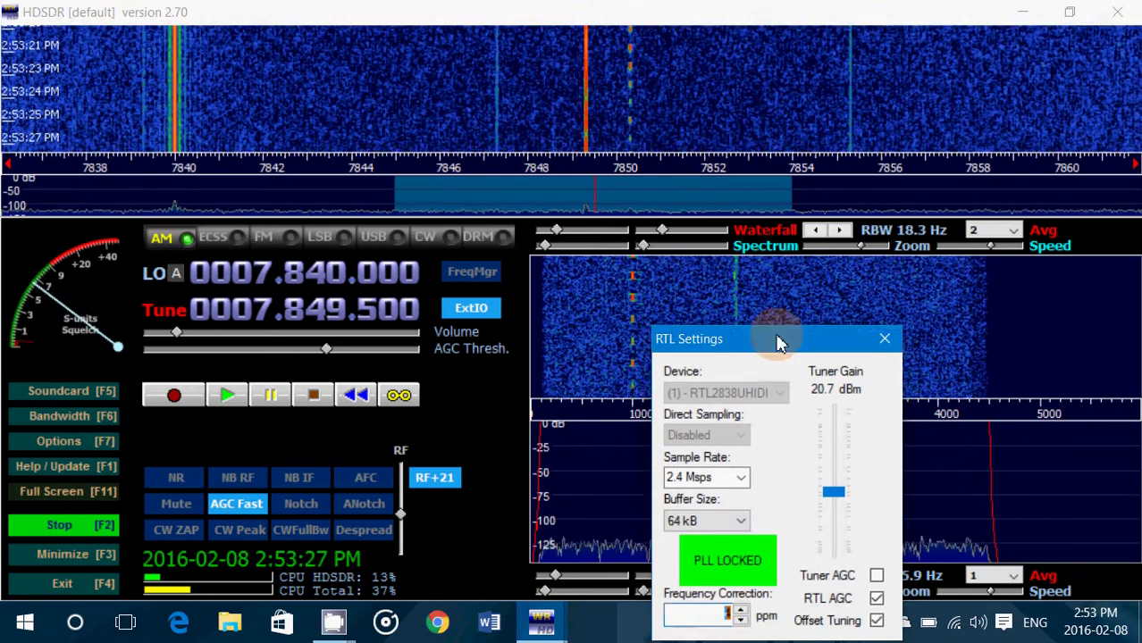
{"action": "left_click", "coordinate": [744, 615]}
{"action": "left_click", "coordinate": [744, 615]}
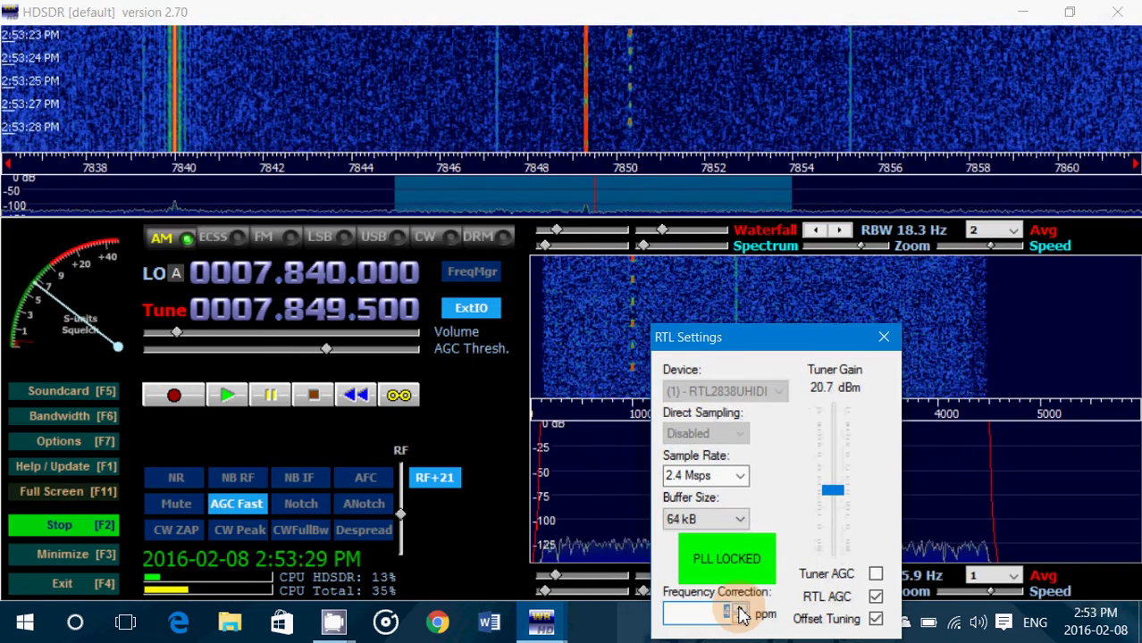
{"action": "left_click", "coordinate": [742, 614]}
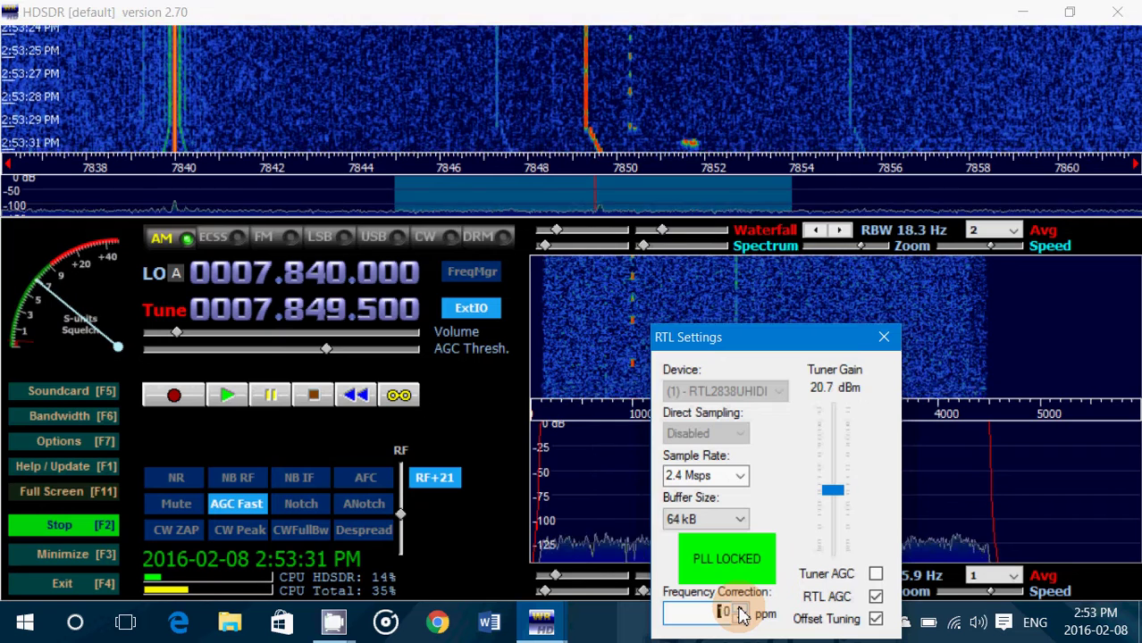
{"action": "left_click", "coordinate": [742, 615]}
{"action": "left_click", "coordinate": [742, 615]}
{"action": "left_click", "coordinate": [742, 613]}
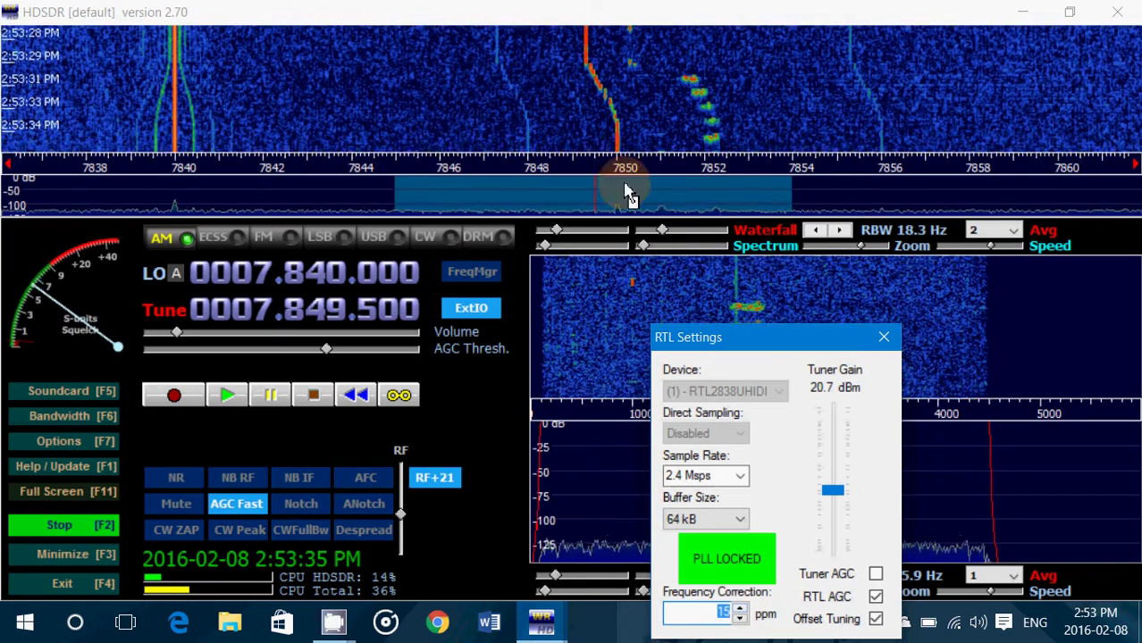
{"action": "left_click", "coordinate": [620, 154]}
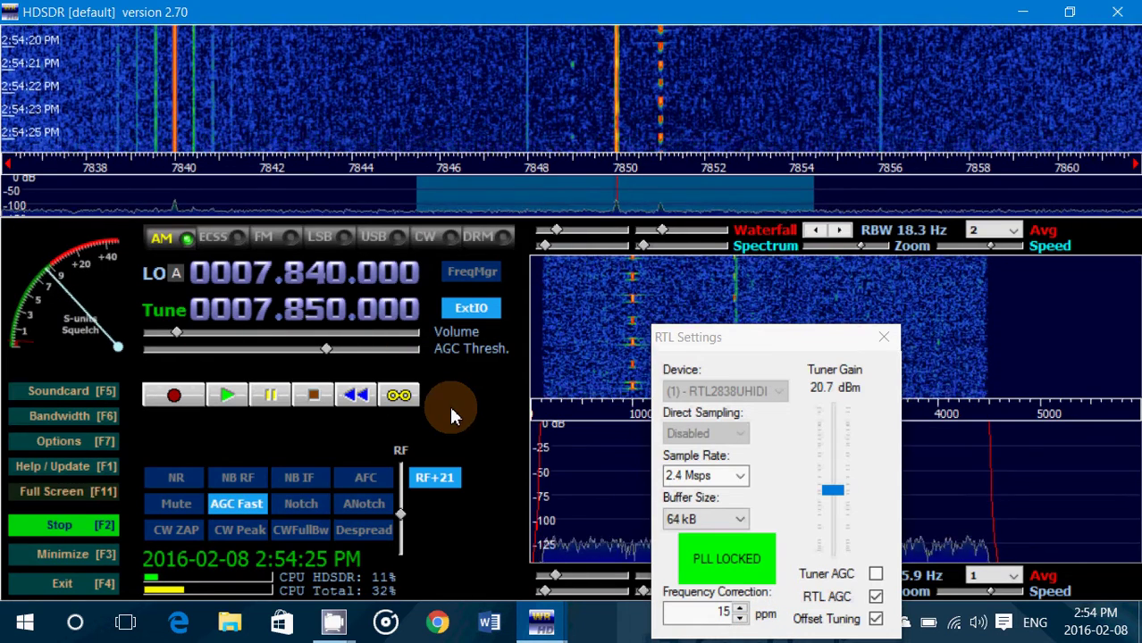
- Enter 12.160 MHz, then 15.610 MHz, as new tuning frequencies
{"action": "type", "text": "12160"}
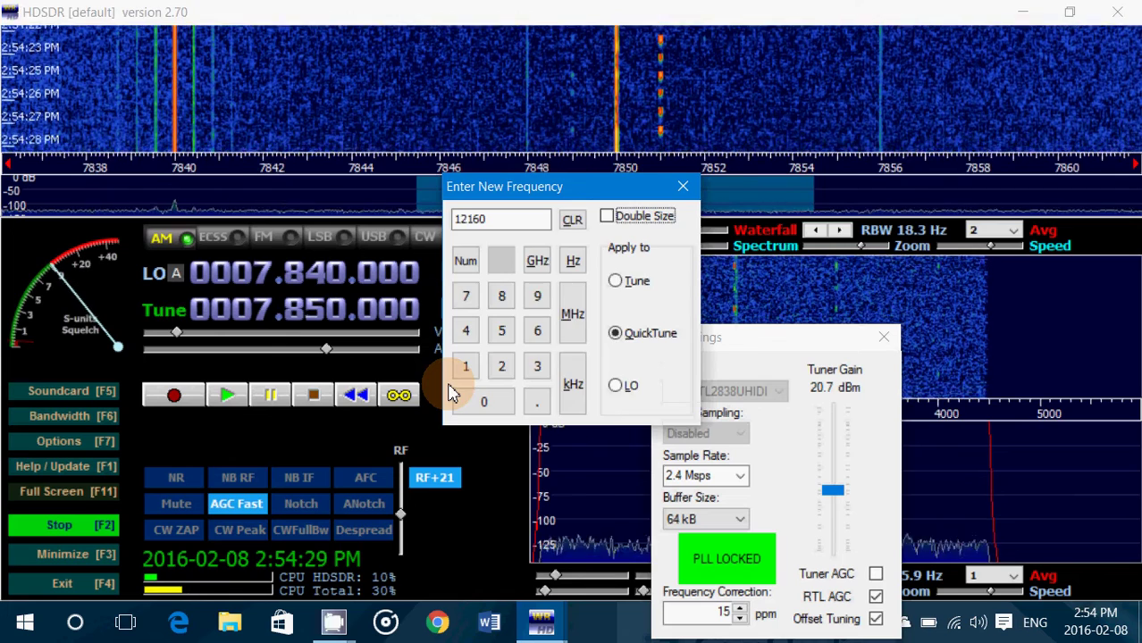
{"action": "key", "text": "Return"}
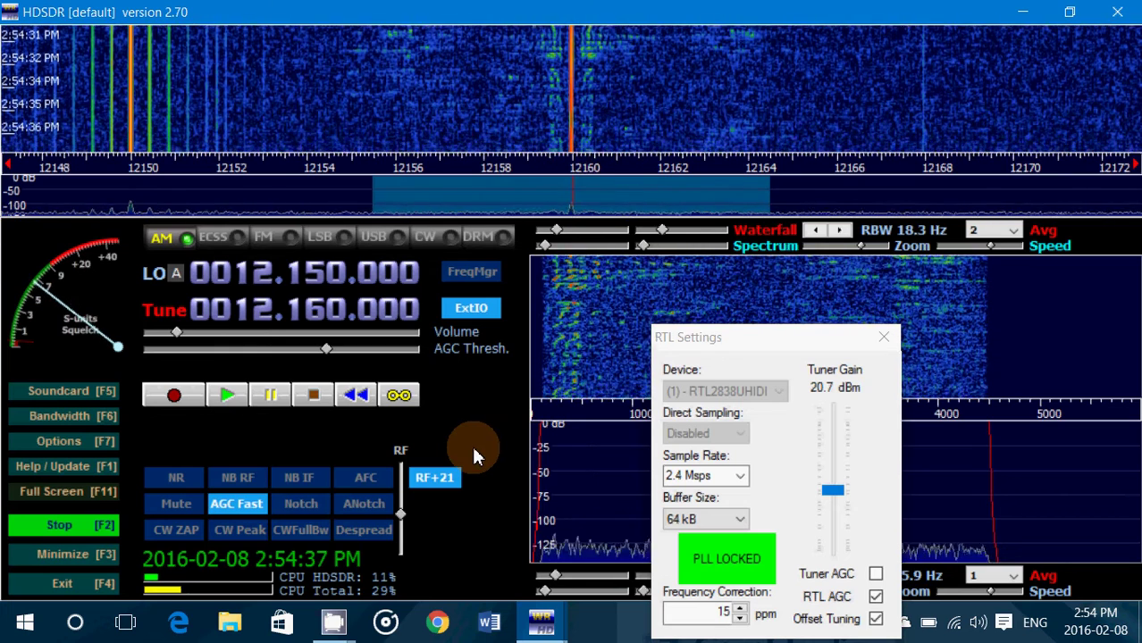
{"action": "type", "text": "15.61"}
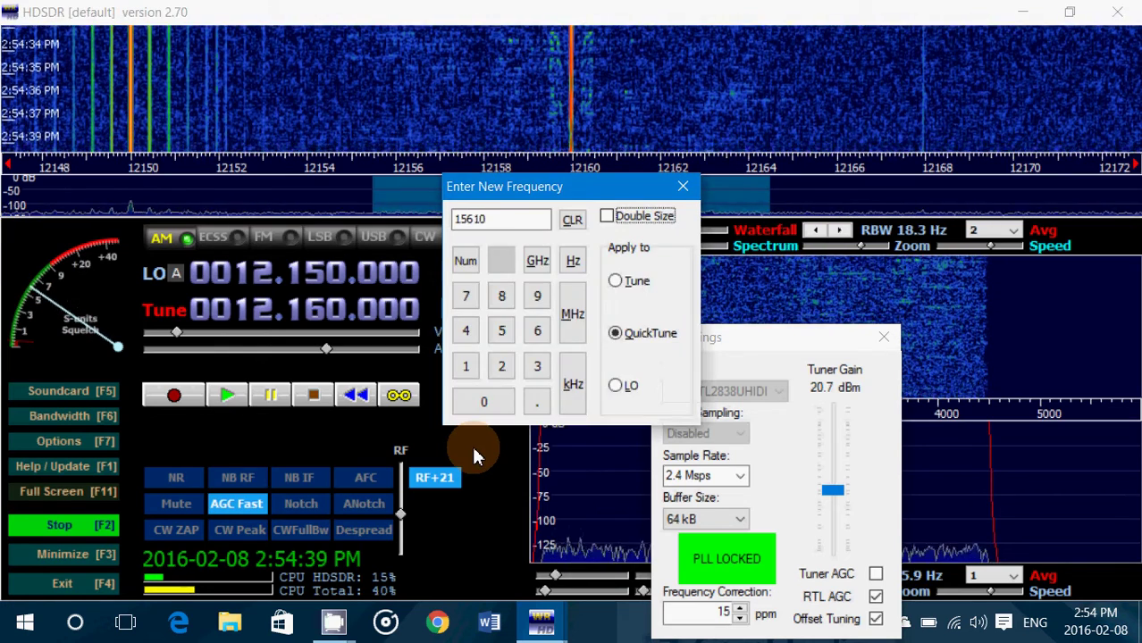
{"action": "type", "text": "0"}
{"action": "key", "text": "Return"}
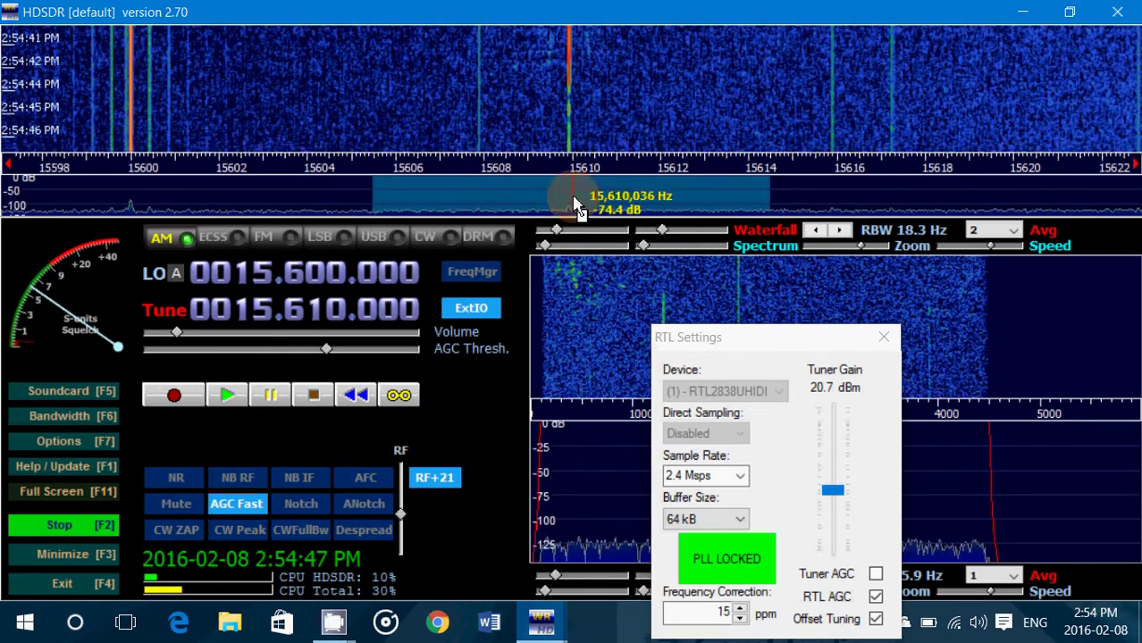
- Try 16 ppm on the 15.610 MHz carrier, then return the correction to 15 ppm
{"action": "left_click", "coordinate": [740, 608]}
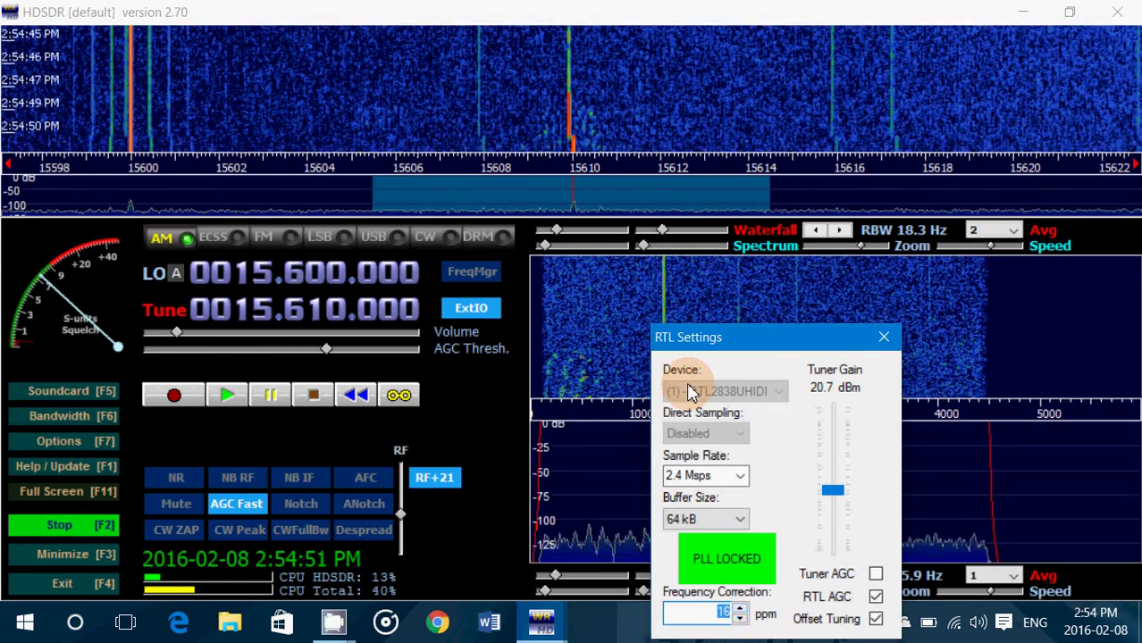
{"action": "left_click", "coordinate": [740, 618]}
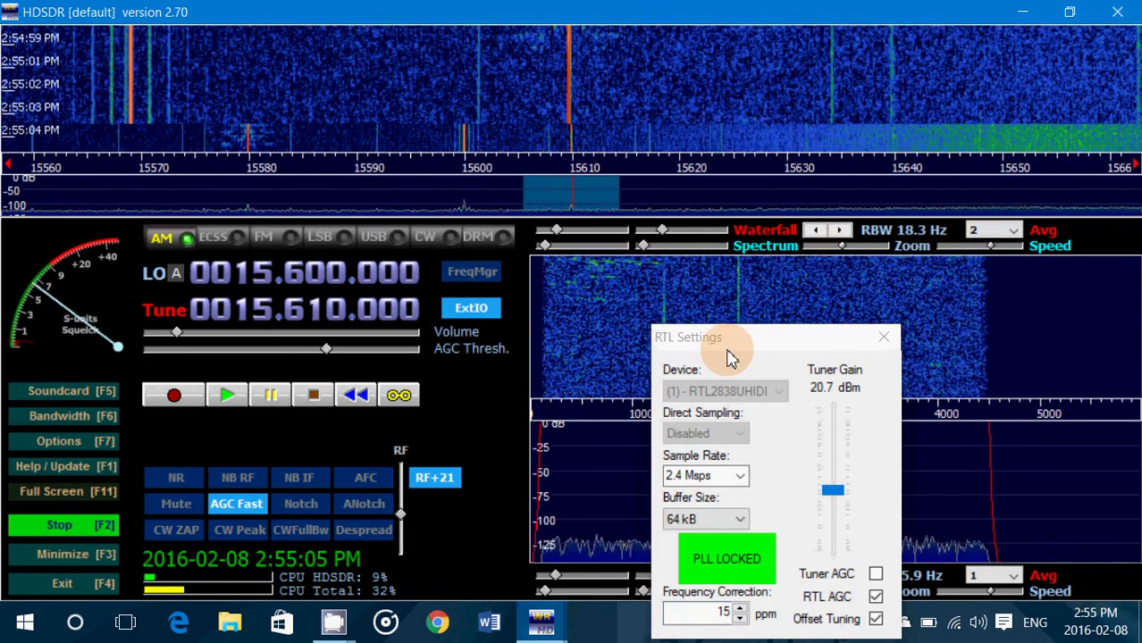
- Enter 21675 to tune to 21.675 MHz and inspect the carrier on the waterfall
{"action": "type", "text": "21"}
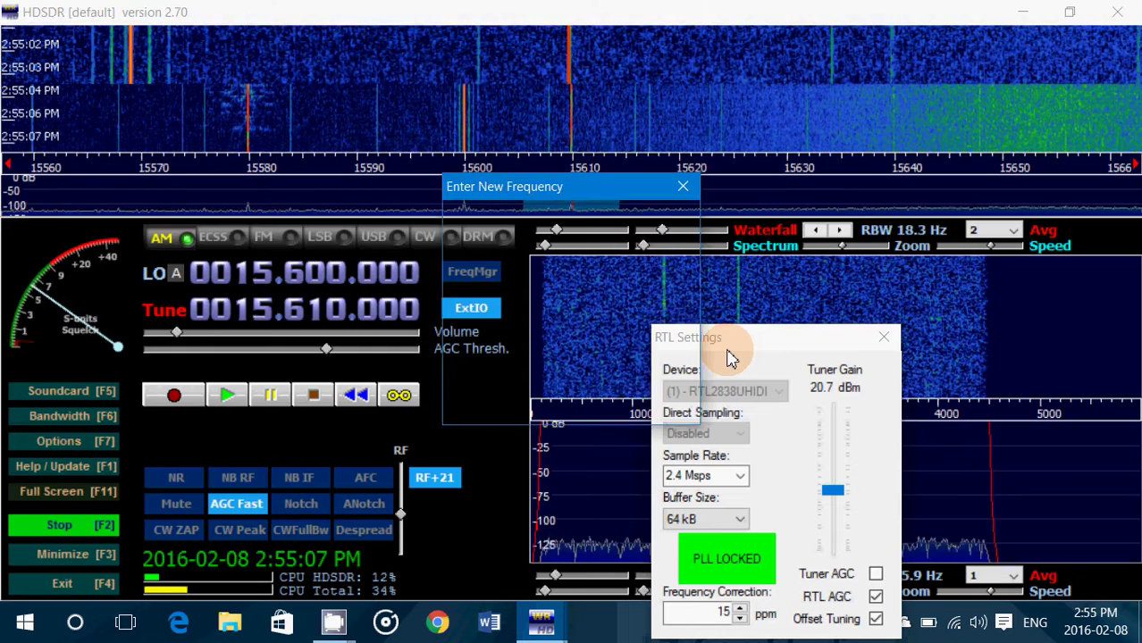
{"action": "type", "text": "675"}
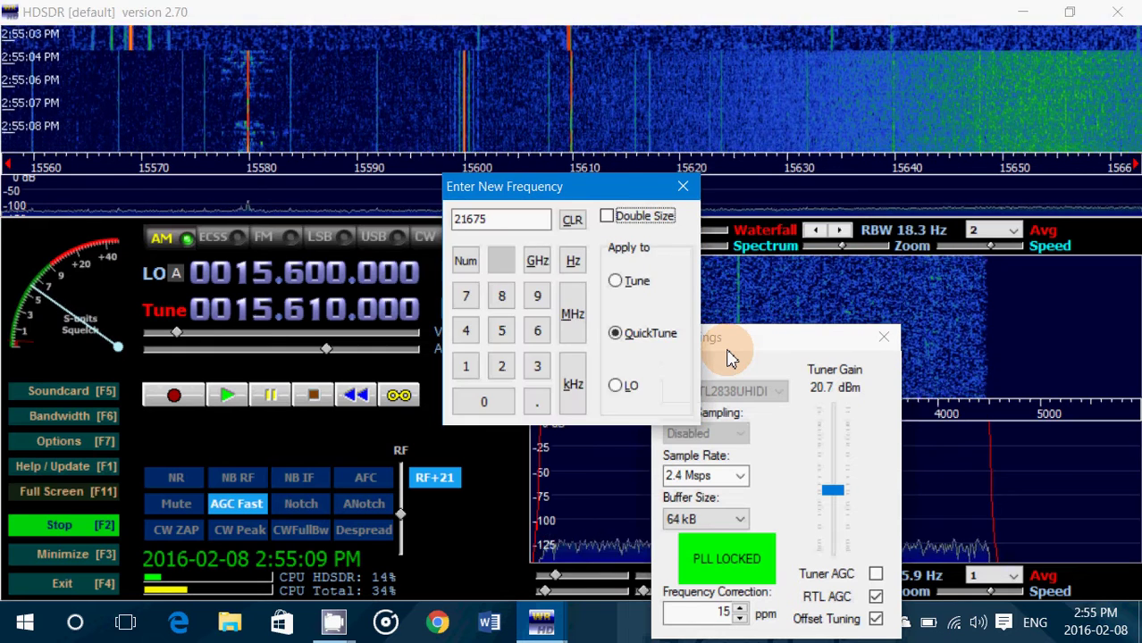
{"action": "key", "text": "Return"}
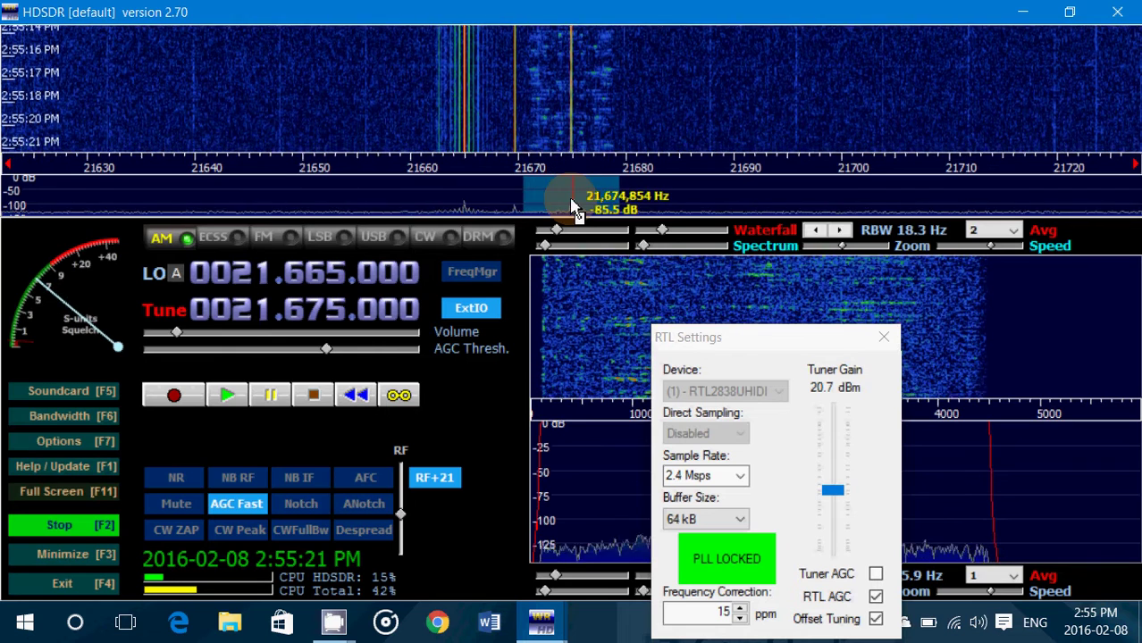
{"action": "left_click", "coordinate": [228, 395]}
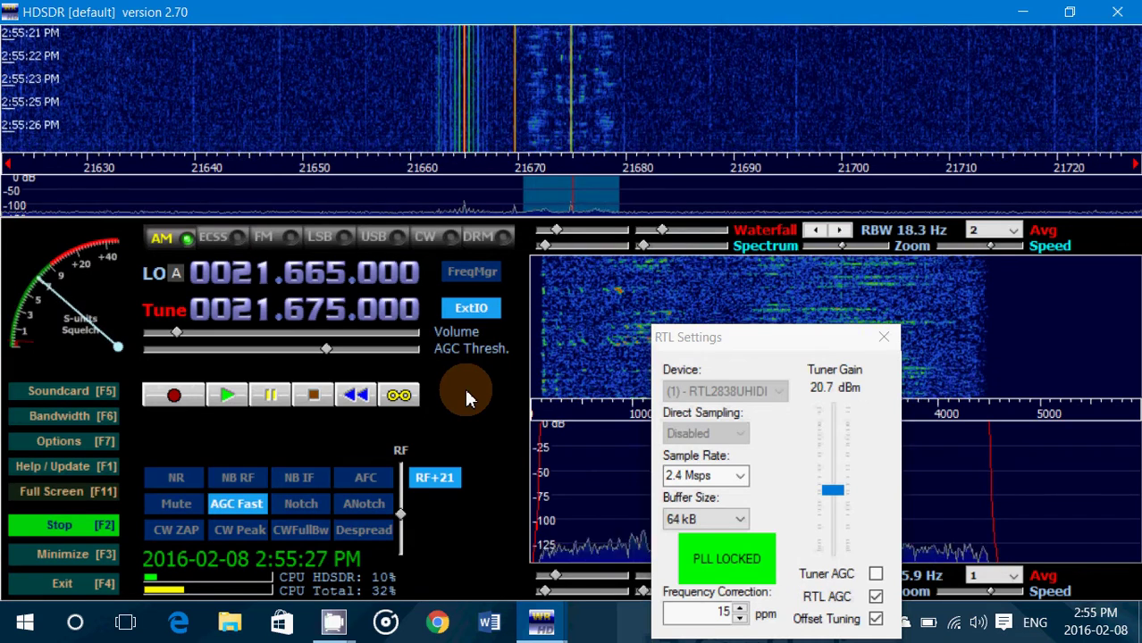
- Reopen RTL Settings via ExtIO, adjust the ppm correction, then close the dialog
{"action": "left_click", "coordinate": [885, 338]}
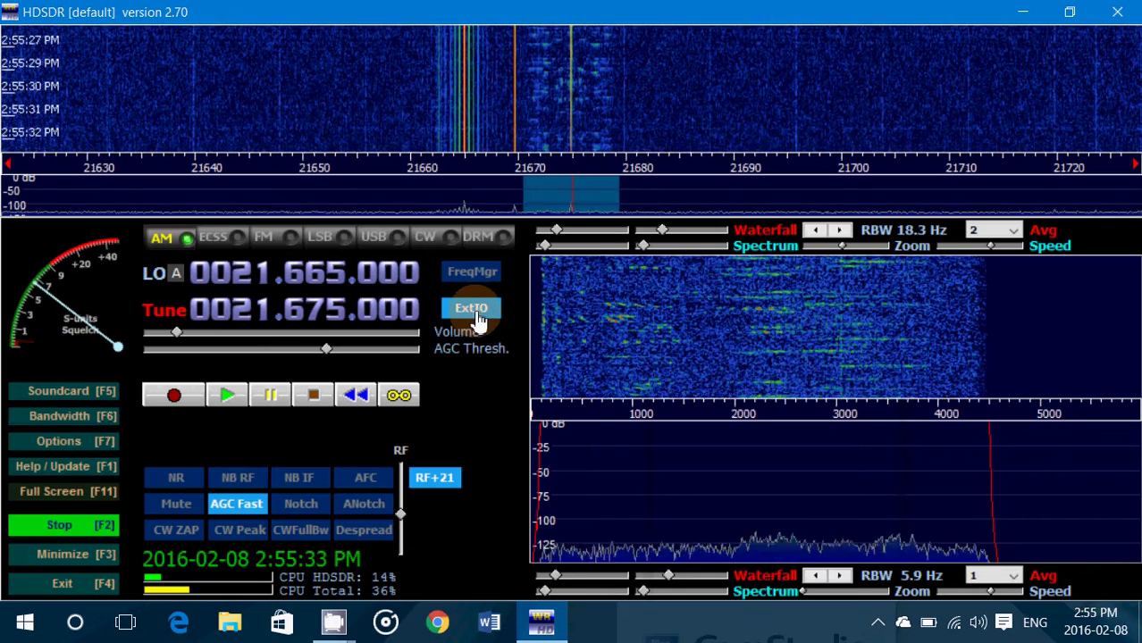
{"action": "left_click", "coordinate": [483, 315]}
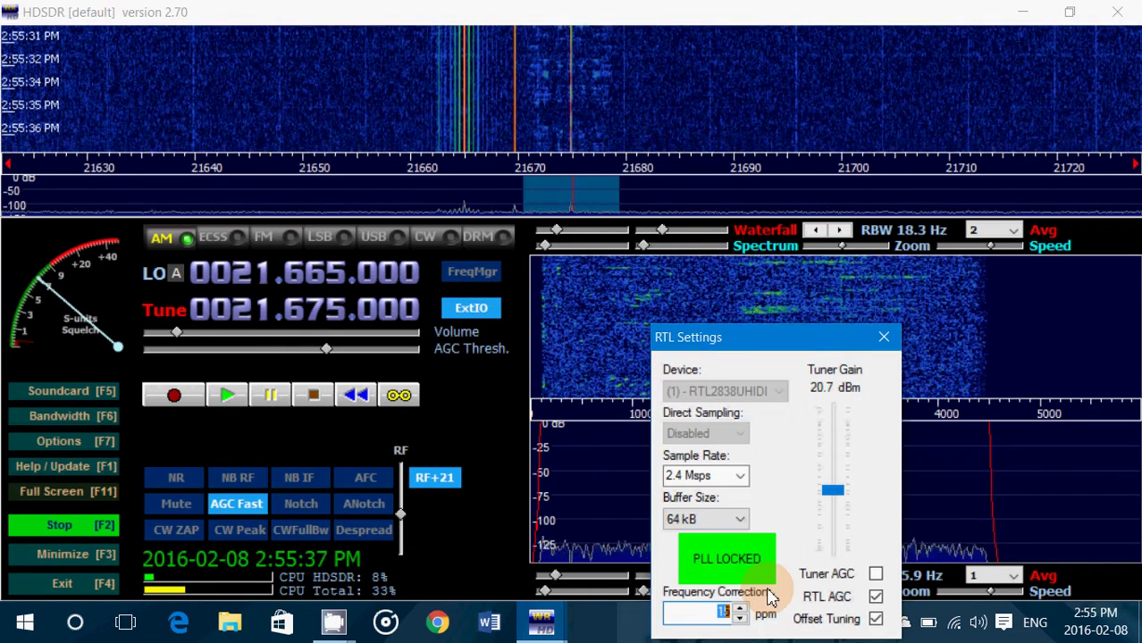
{"action": "left_click", "coordinate": [740, 613]}
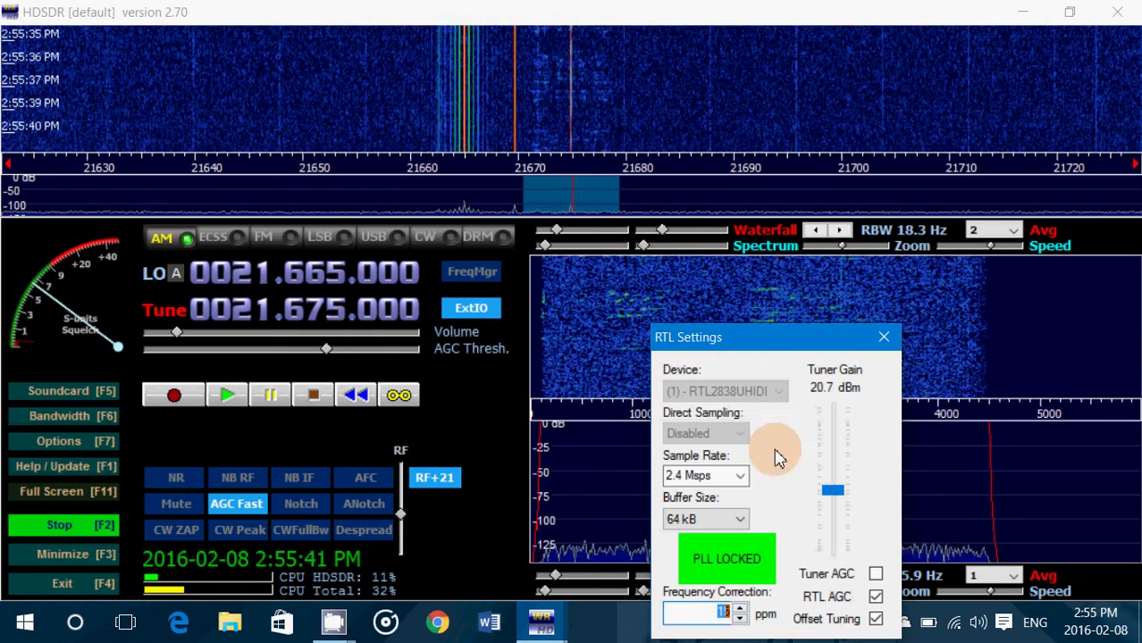
{"action": "left_click", "coordinate": [886, 340]}
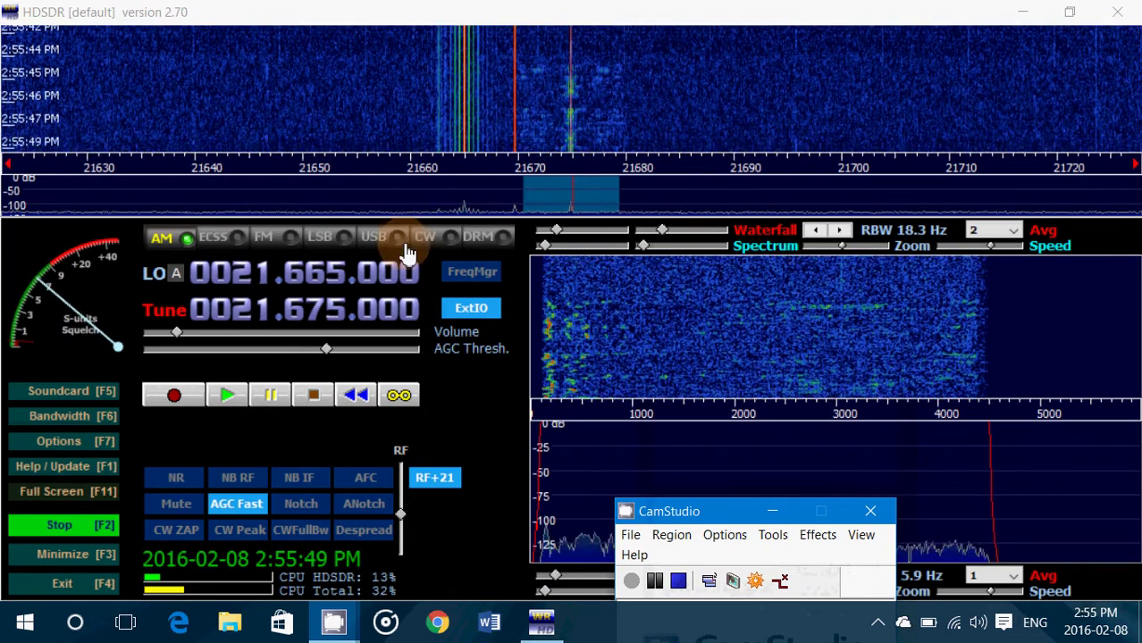
{"action": "left_click", "coordinate": [375, 243]}
{"action": "left_click", "coordinate": [344, 243]}
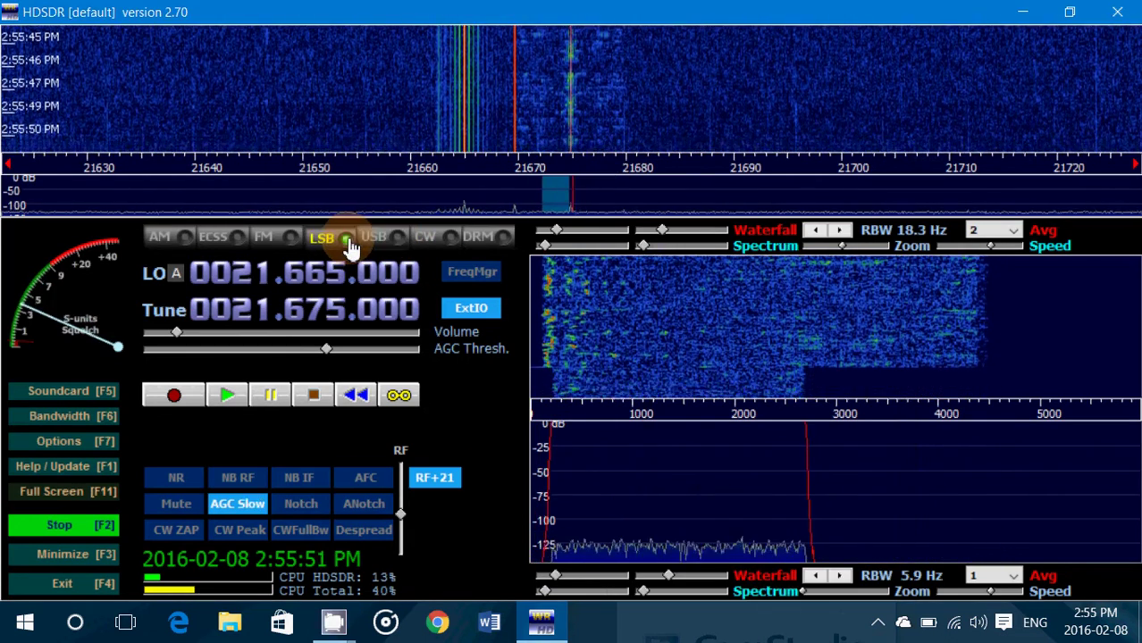
{"action": "left_click", "coordinate": [398, 245]}
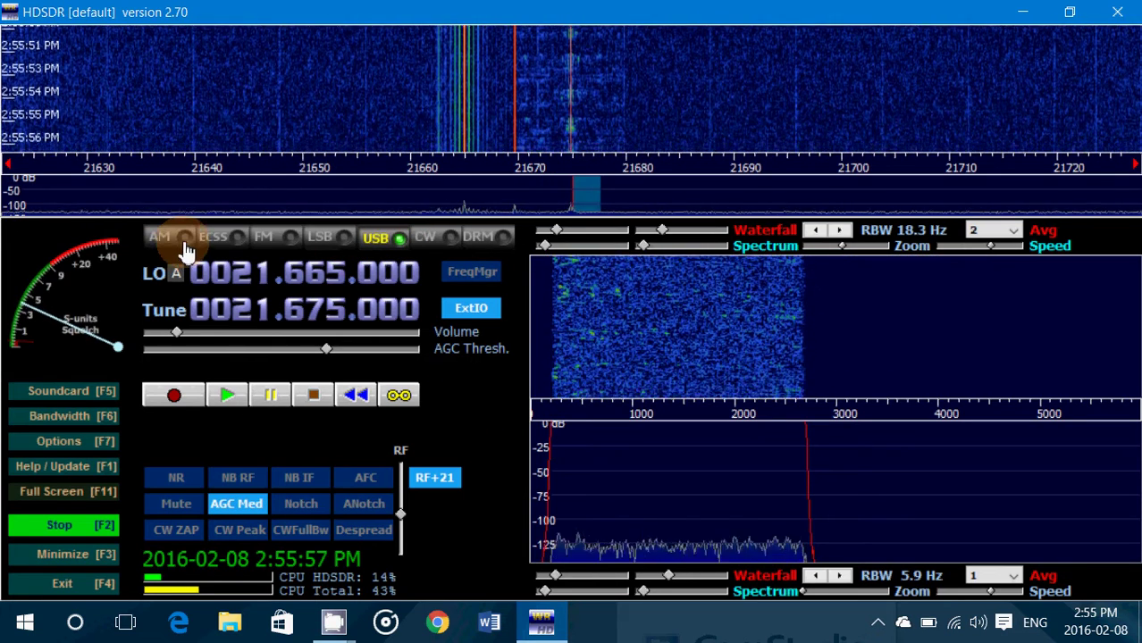
{"action": "left_click", "coordinate": [185, 239]}
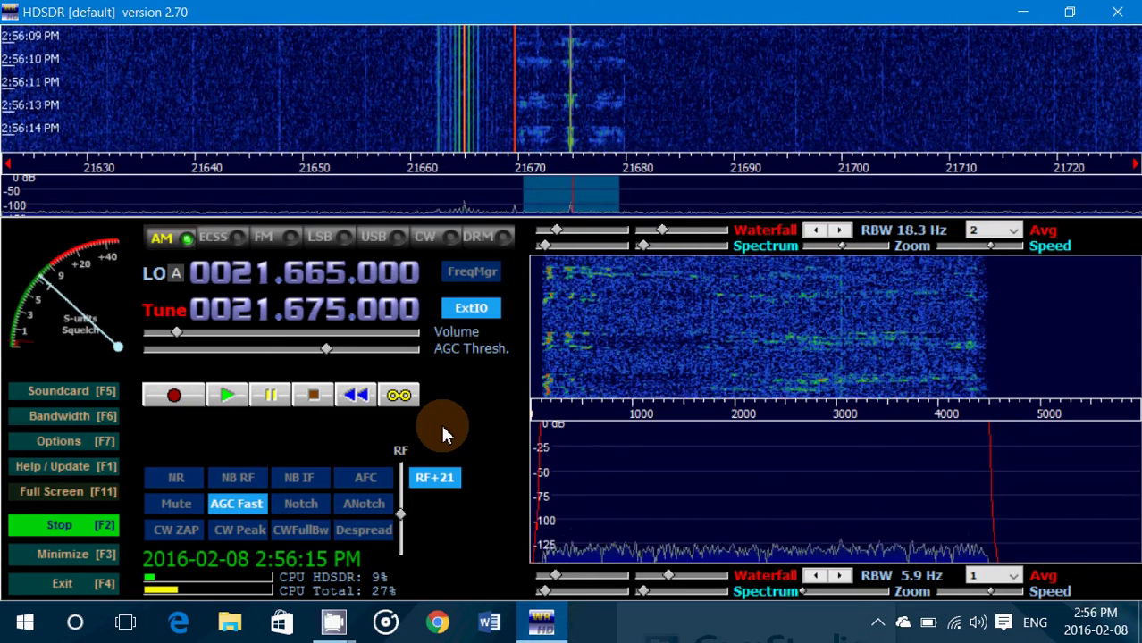
{"action": "left_click", "coordinate": [473, 310]}
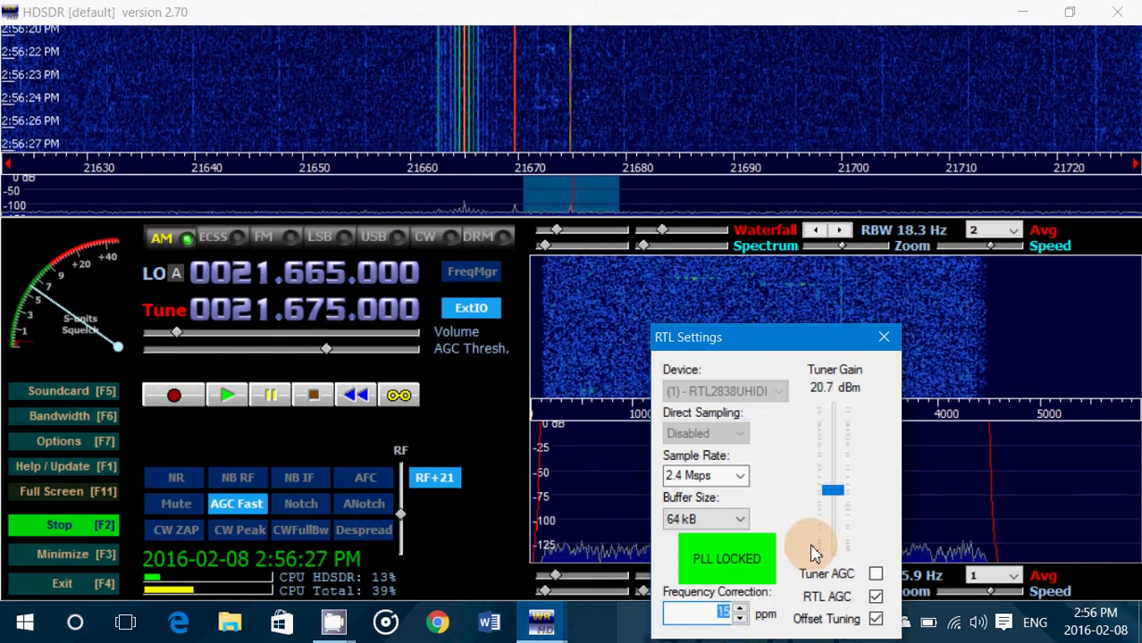
{"action": "left_click", "coordinate": [884, 341]}
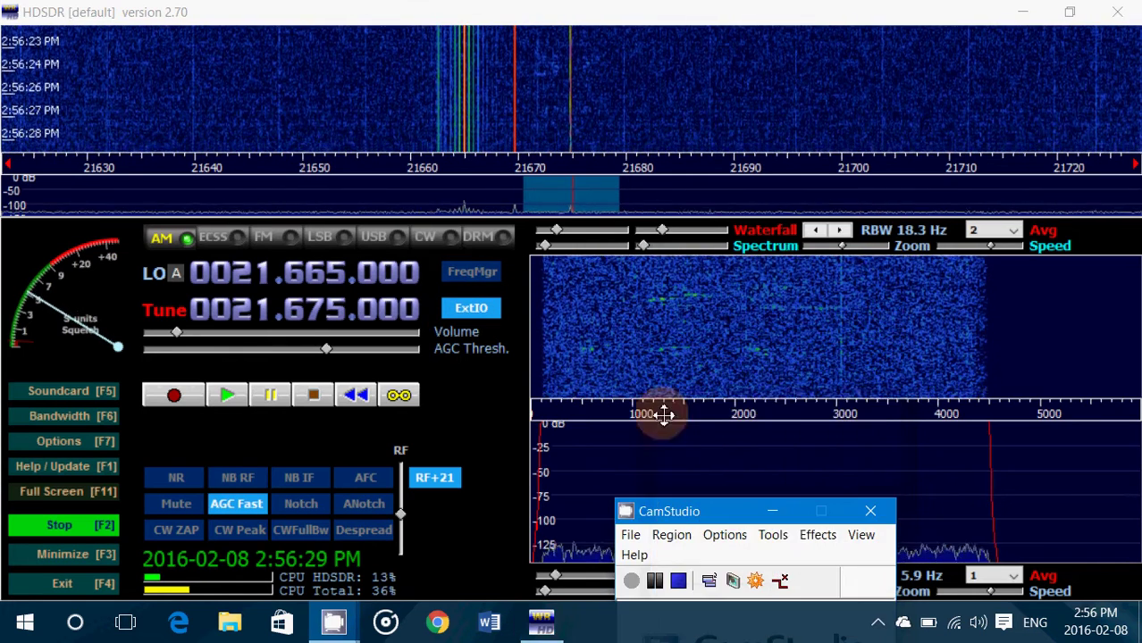